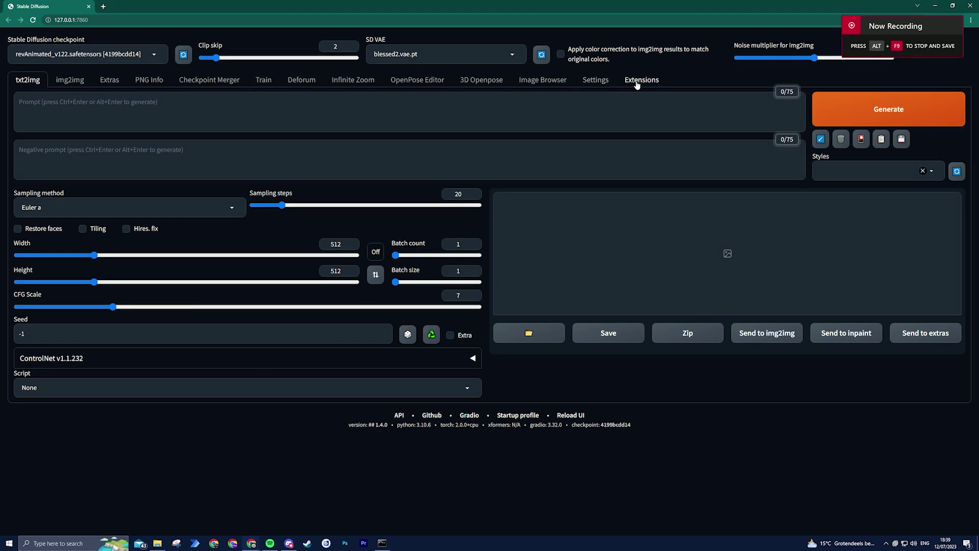
# Paste the ultimate-upscale-for-automatic1111 GitHub URL into Extensions' Install from URL field
pyautogui.click(637, 84)
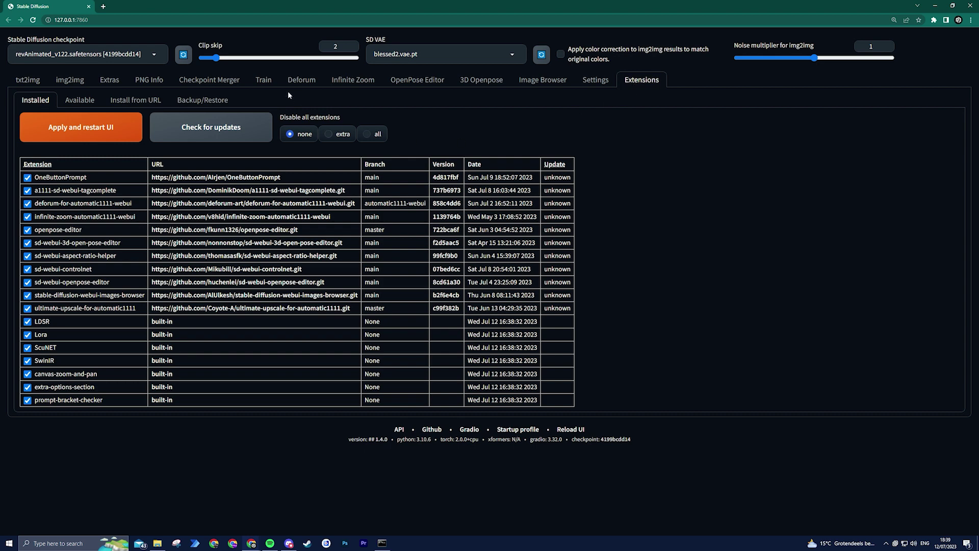
pyautogui.click(138, 102)
pyautogui.click(117, 133)
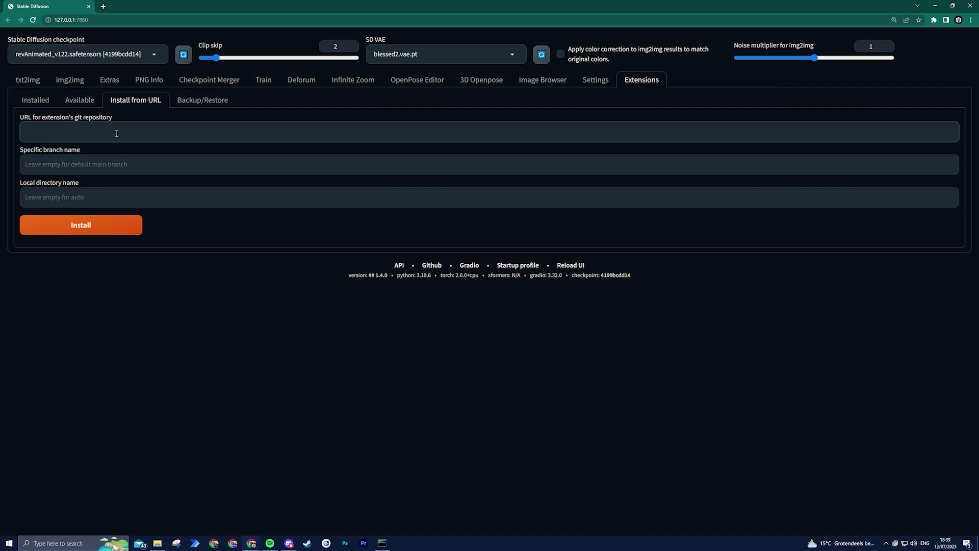
pyautogui.write('https://github.com/Coyote-A/ultimate-upscale-for-automatic1111')
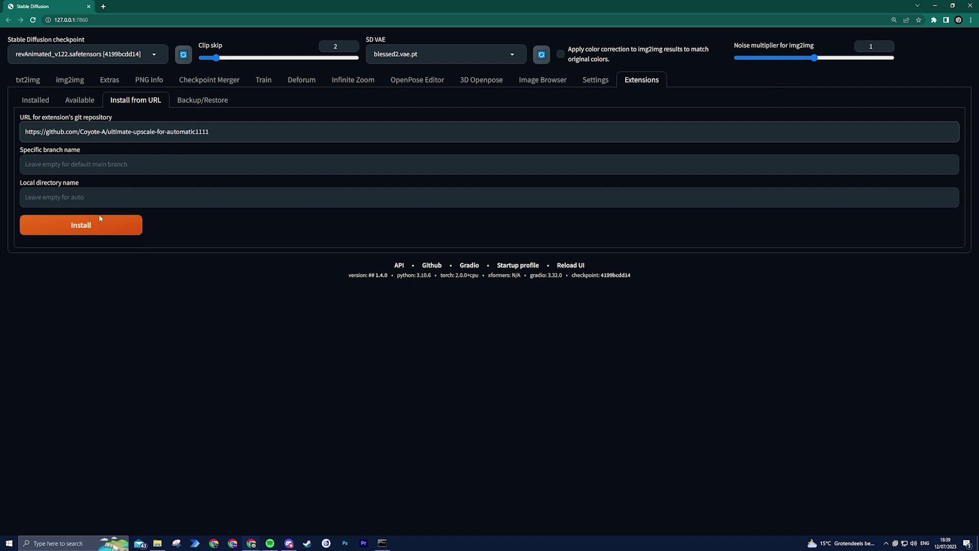
pyautogui.click(41, 102)
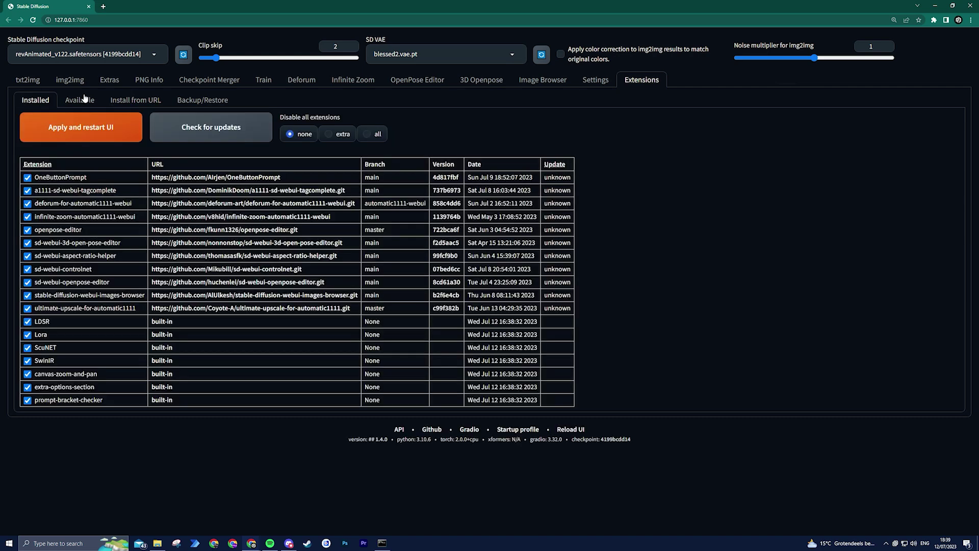
# Check installed extensions for updates, then apply changes and restart the UI
pyautogui.click(202, 131)
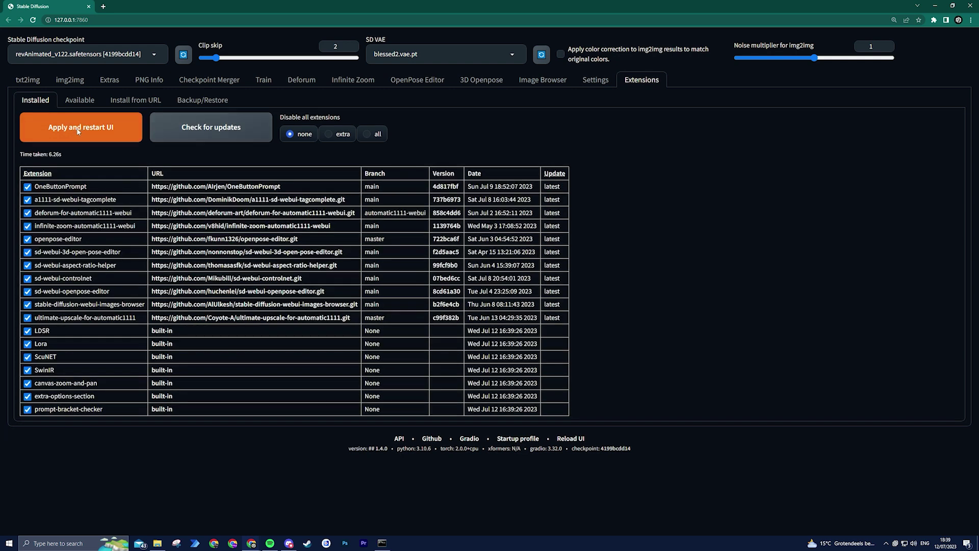
pyautogui.click(78, 131)
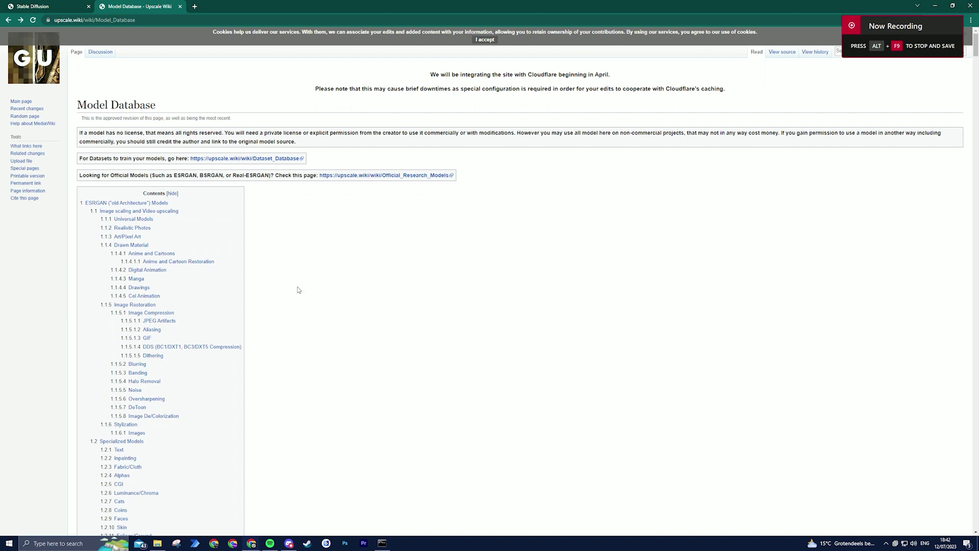
# Scroll the Model Database down to 4x-UltraSharp in the Universal Models table
pyautogui.scroll(-8, 297, 291)
pyautogui.scroll(-6, 294, 297)
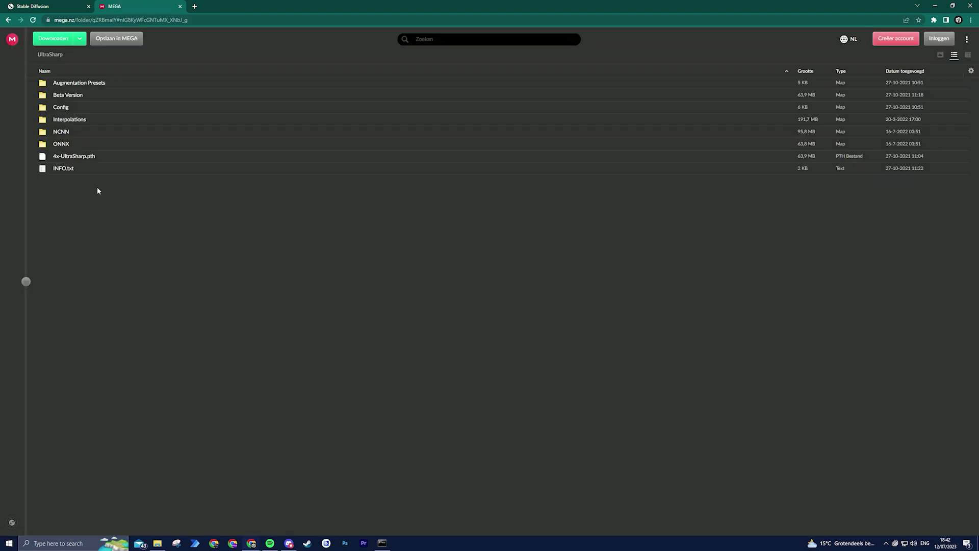
# Download 4x-UltraSharp.pth from the MEGA folder using Standaard download
pyautogui.click(81, 159)
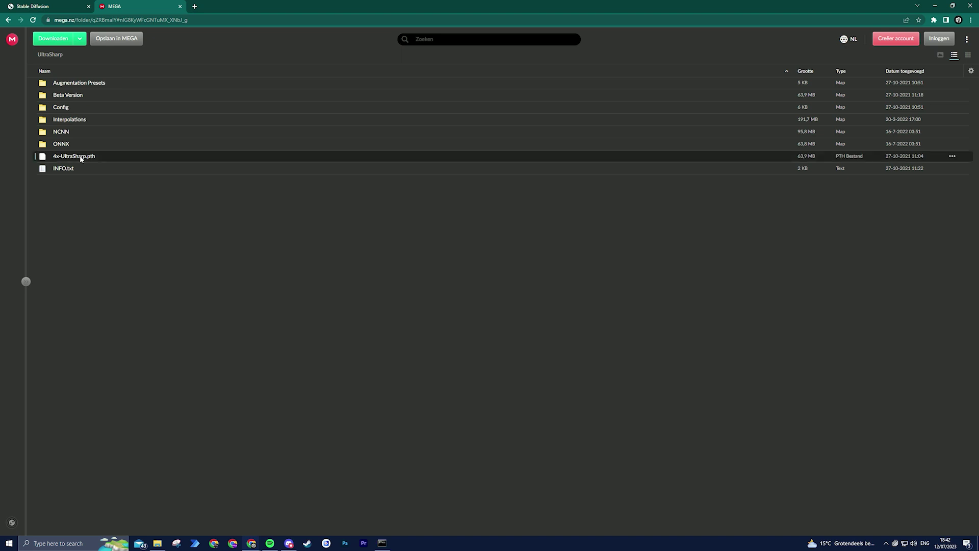
pyautogui.click(953, 157)
pyautogui.moveTo(900, 169)
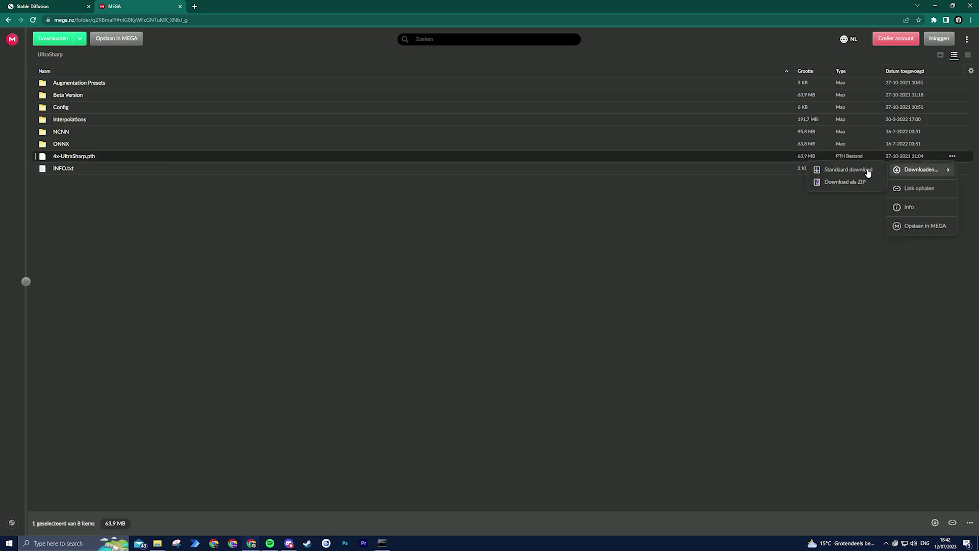
pyautogui.click(835, 173)
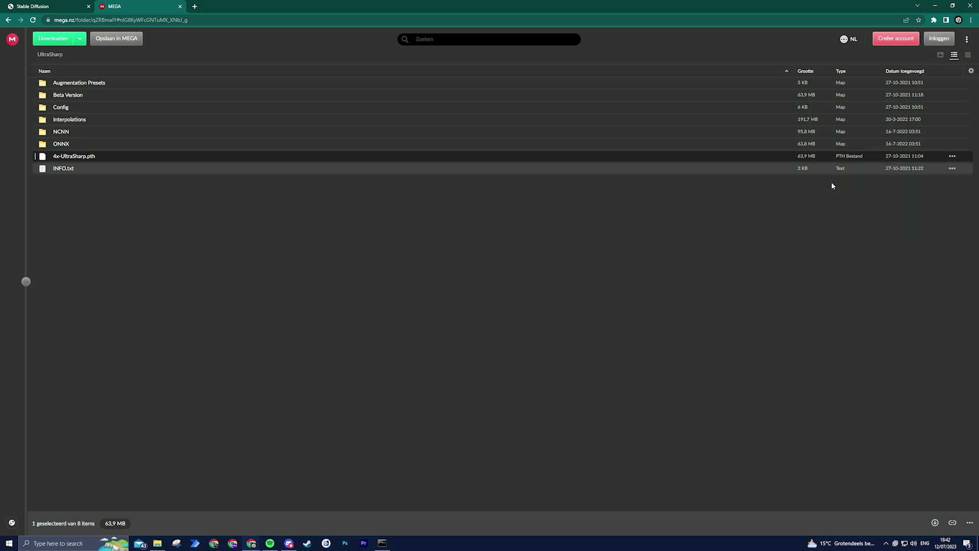
pyautogui.moveTo(157, 542)
pyautogui.click(122, 506)
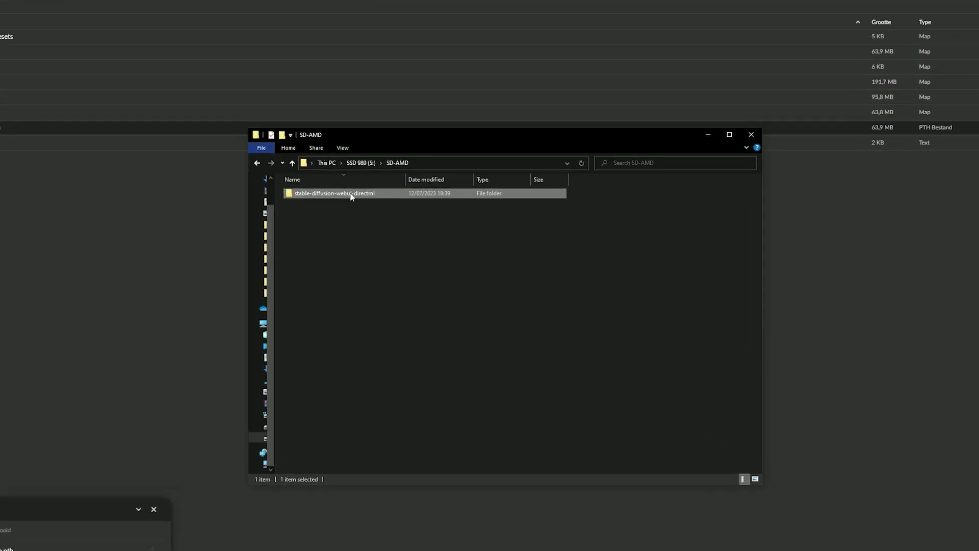
# Browse to stable-diffusion-webui-directml/models/ESRGAN and confirm 4x-UltraSharp.pth is there
pyautogui.doubleClick(412, 210)
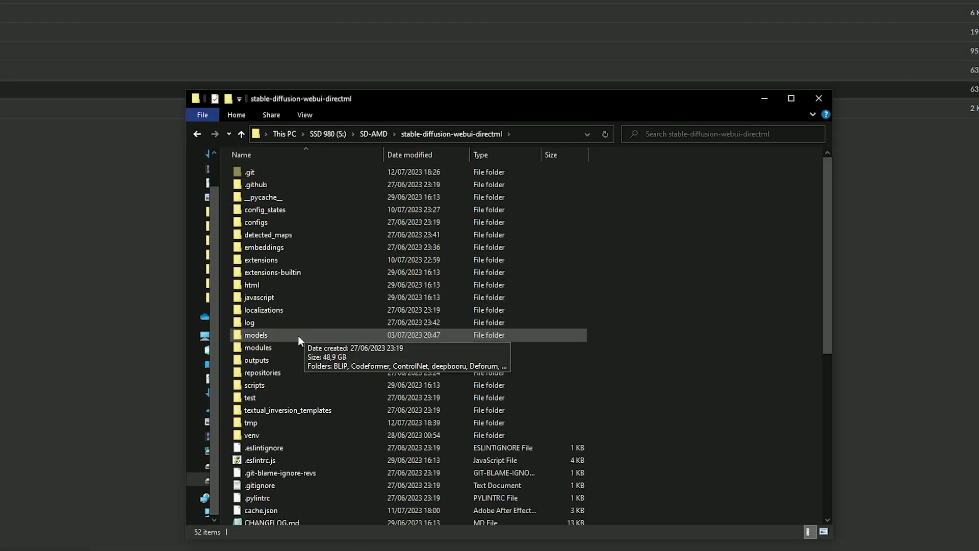
pyautogui.doubleClick(299, 335)
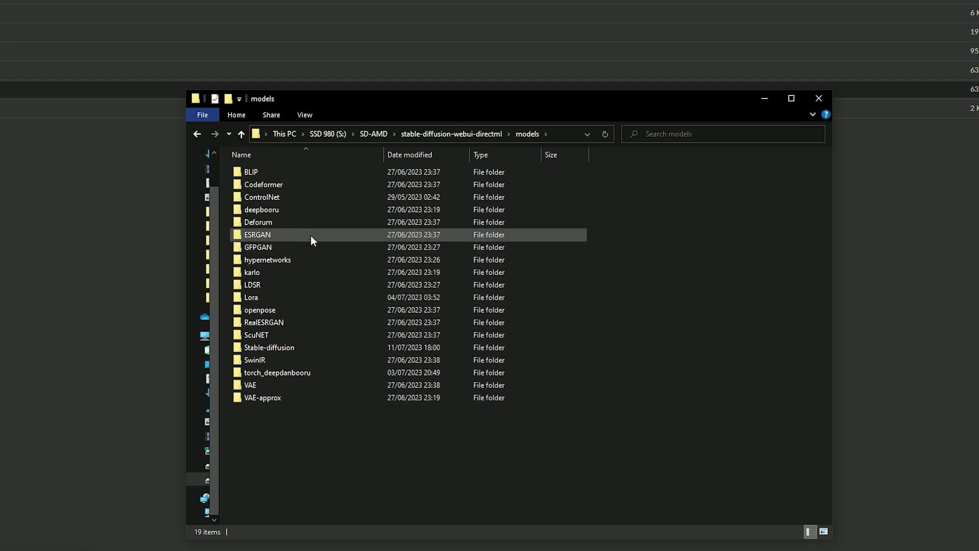
pyautogui.doubleClick(311, 236)
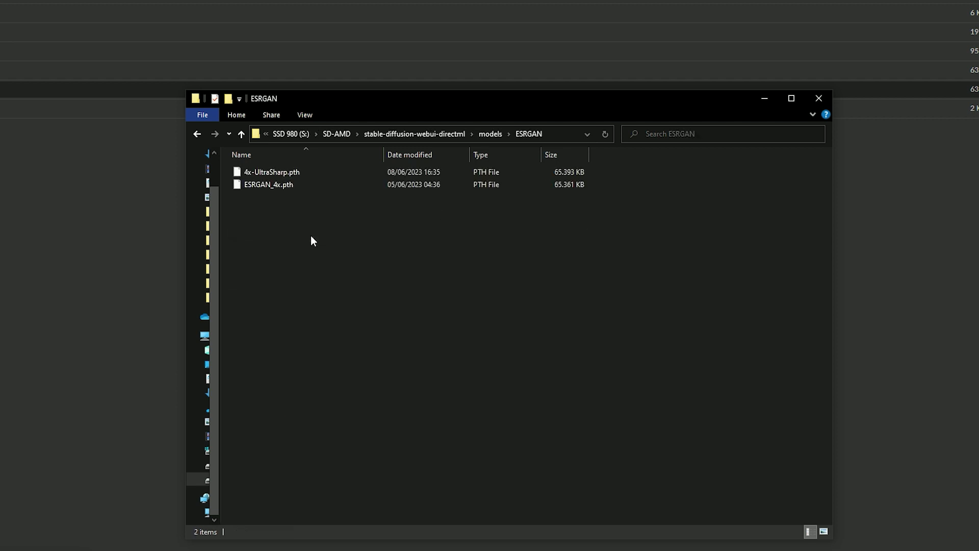
pyautogui.click(265, 174)
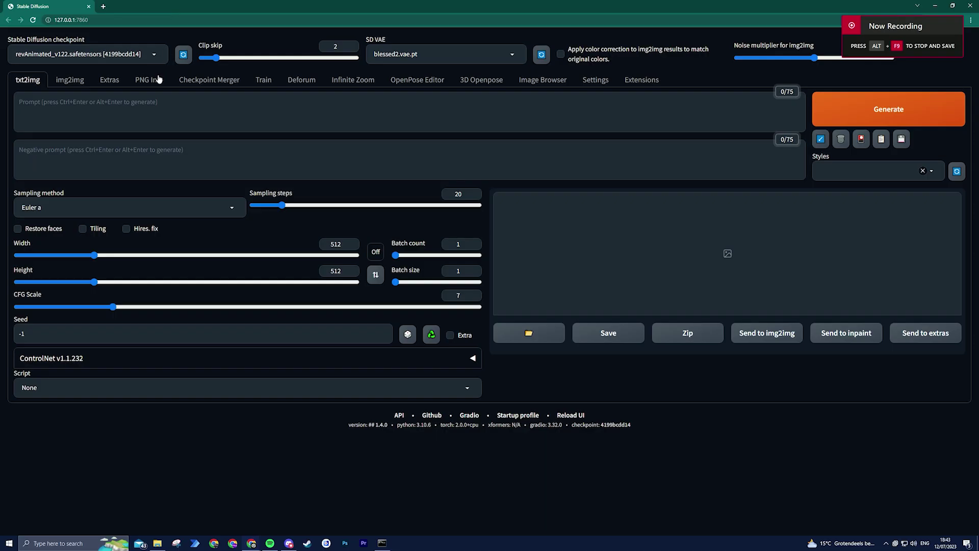
# Load the portrait in PNG Info and send it with its prompts to img2img
pyautogui.click(149, 81)
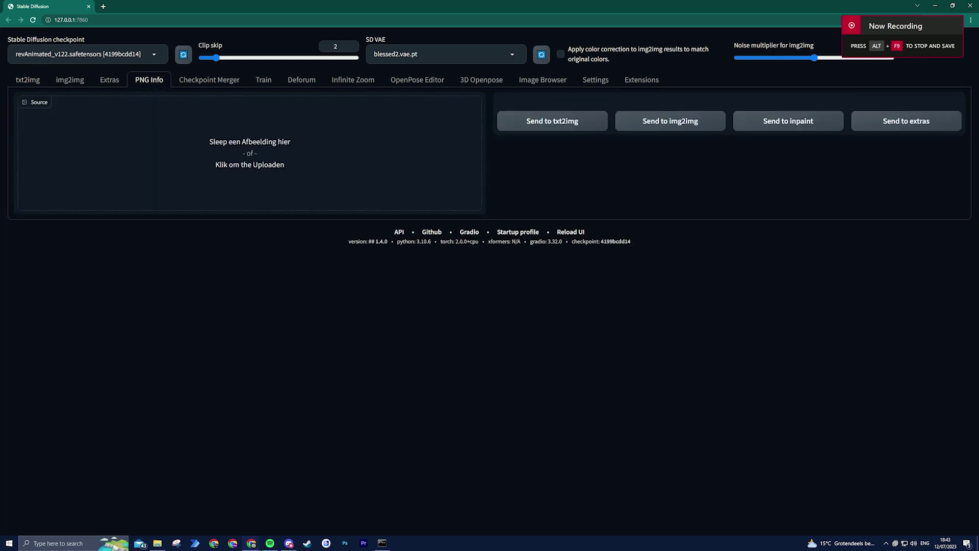
pyautogui.moveTo(10, 234); pyautogui.dragTo(286, 160)
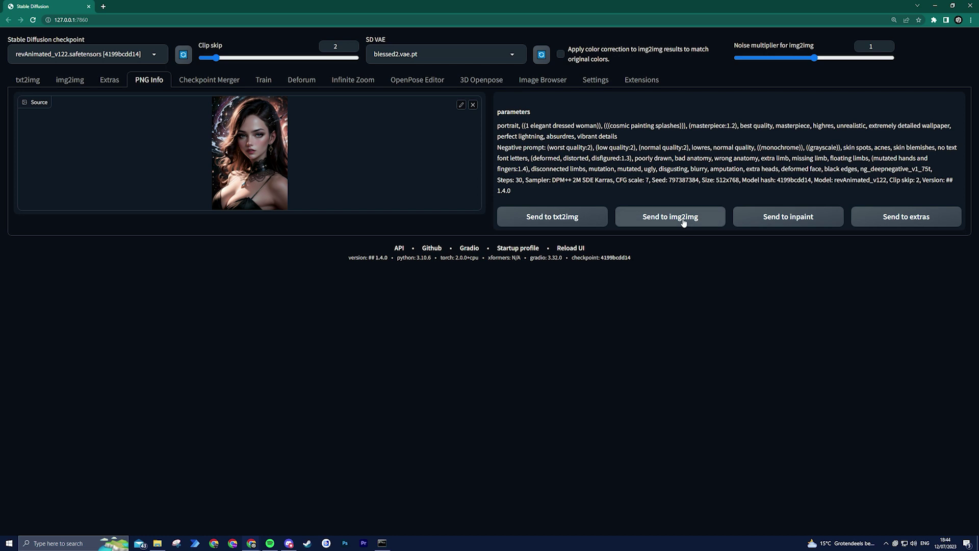
pyautogui.click(683, 221)
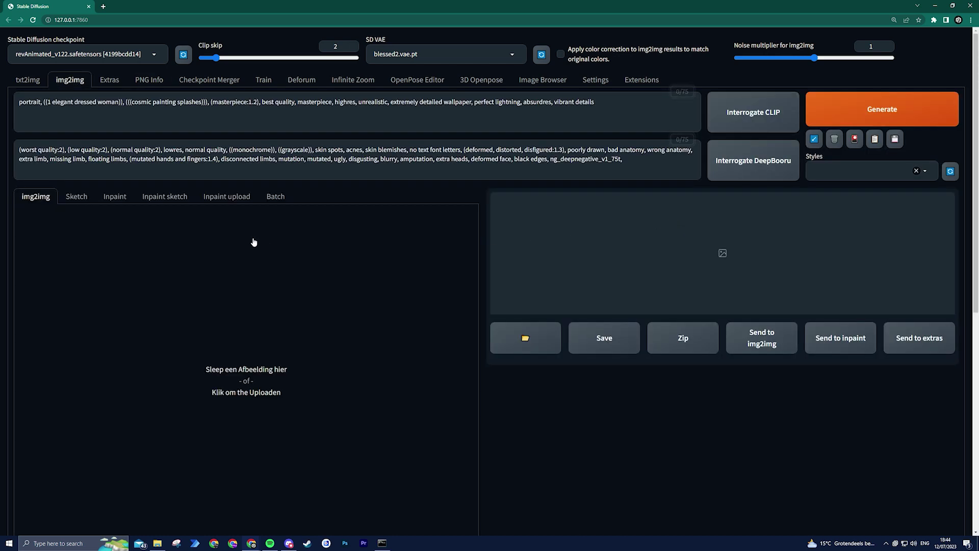
# Trim the prompt to quality tags: (masterpiece:1.2), best quality, masterpiece, highres, absurdres
pyautogui.scroll(-1, 275, 238)
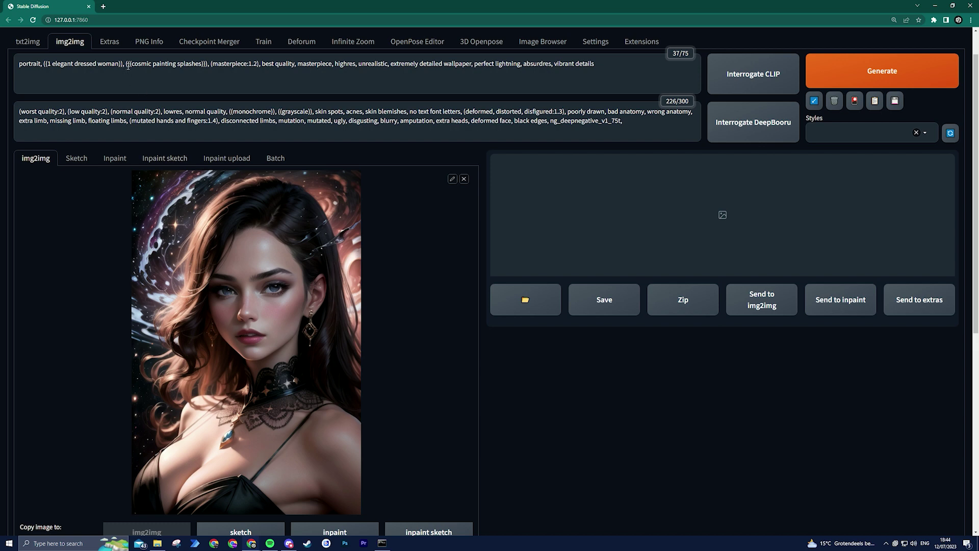
pyautogui.moveTo(211, 64); pyautogui.dragTo(7, 65)
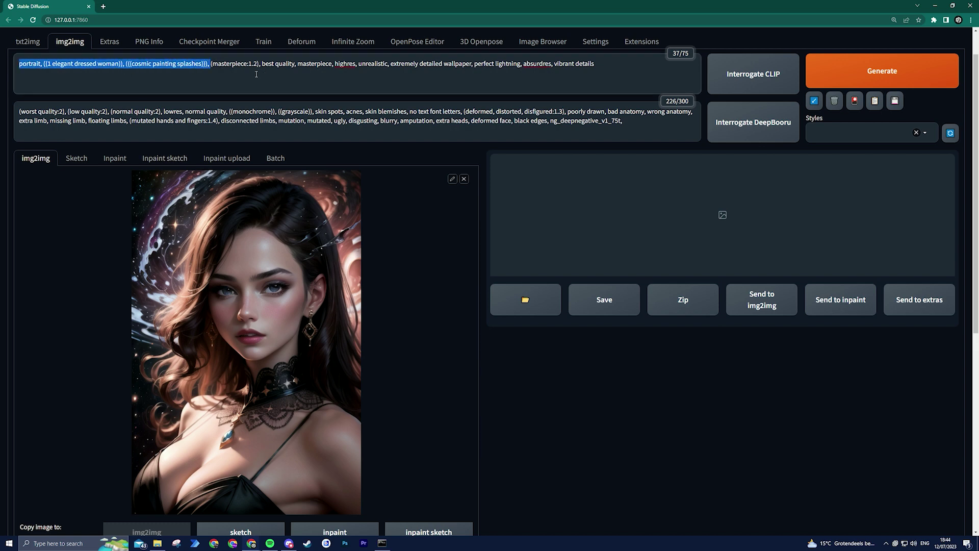
pyautogui.press('BackSpace')
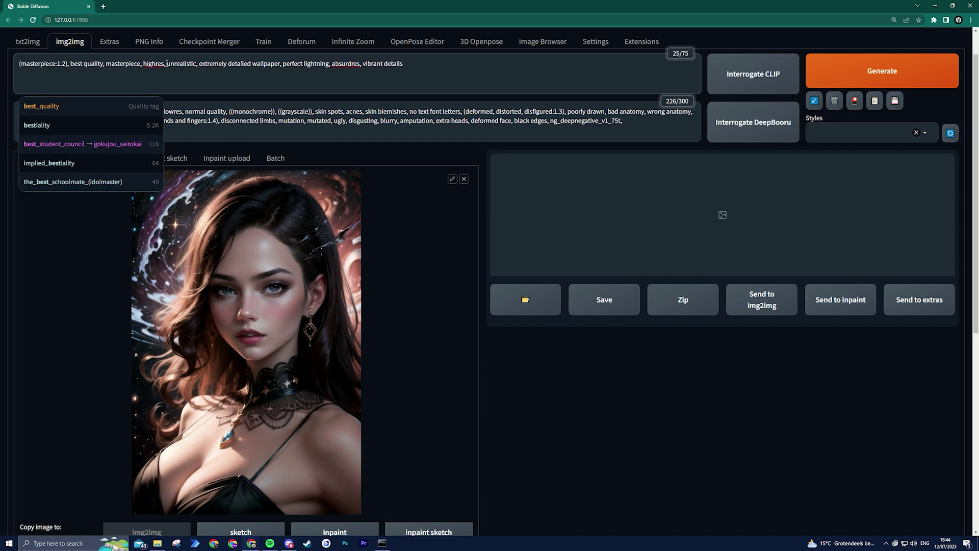
pyautogui.moveTo(176, 63); pyautogui.dragTo(332, 67)
pyautogui.press('BackSpace')
pyautogui.press('End')
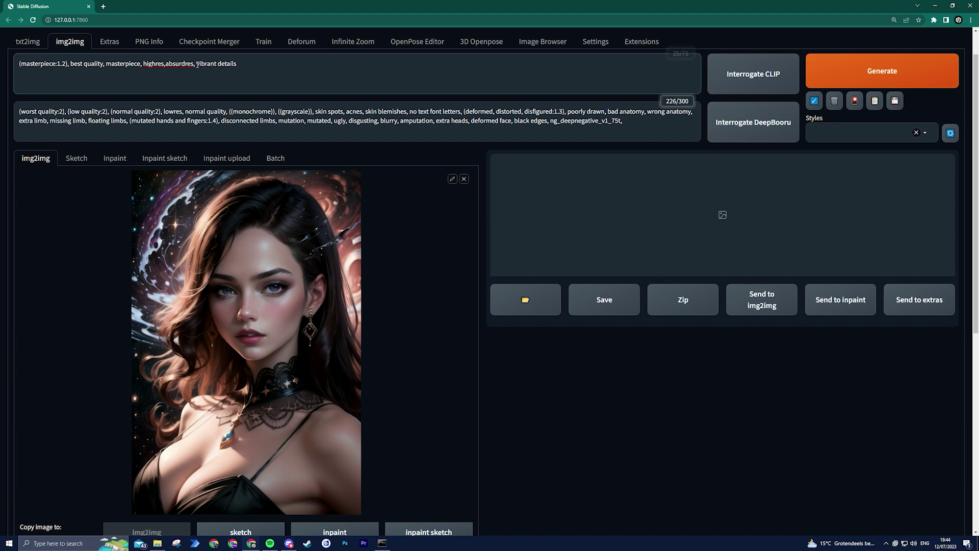
pyautogui.press('BackSpace')
pyautogui.press('BackSpace')
pyautogui.press('BackSpace')
pyautogui.press('BackSpace')
pyautogui.press('BackSpace')
pyautogui.press('BackSpace')
pyautogui.press('BackSpace')
pyautogui.press('BackSpace')
pyautogui.press('BackSpace')
pyautogui.press('BackSpace')
pyautogui.press('BackSpace')
pyautogui.press('BackSpace')
pyautogui.press('BackSpace')
pyautogui.press('BackSpace')
pyautogui.press('BackSpace')
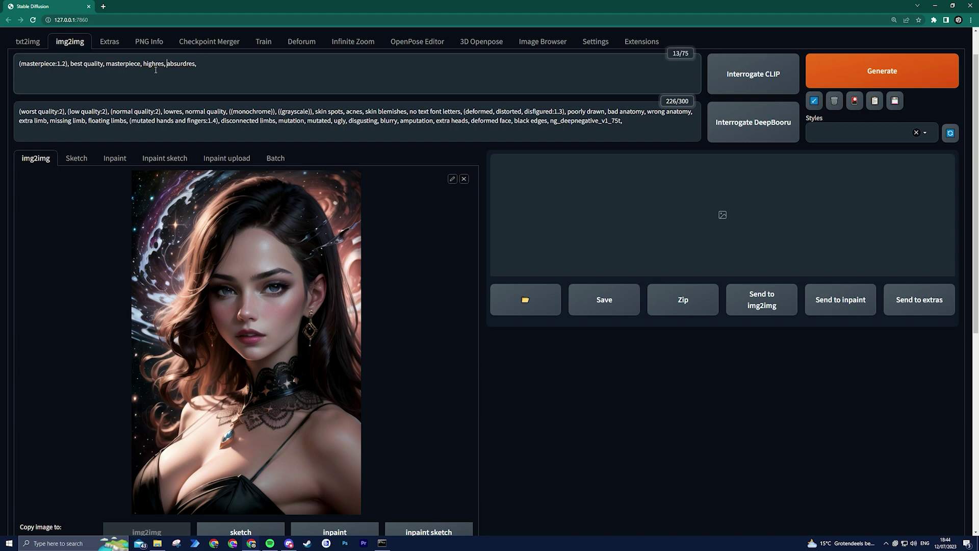
pyautogui.click(382, 121)
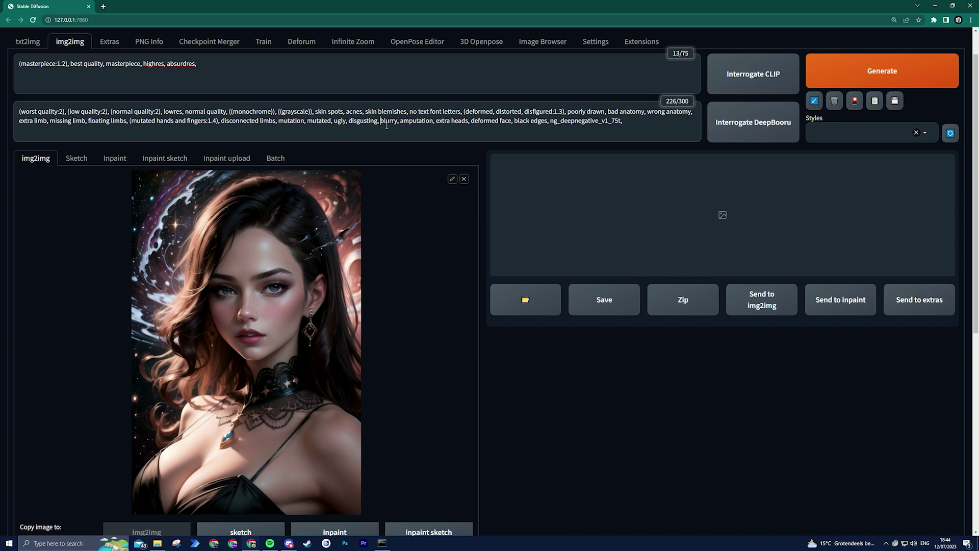
# Choose the Ultimate SD upscale script, scaling 2x from image size
pyautogui.scroll(-6, 525, 219)
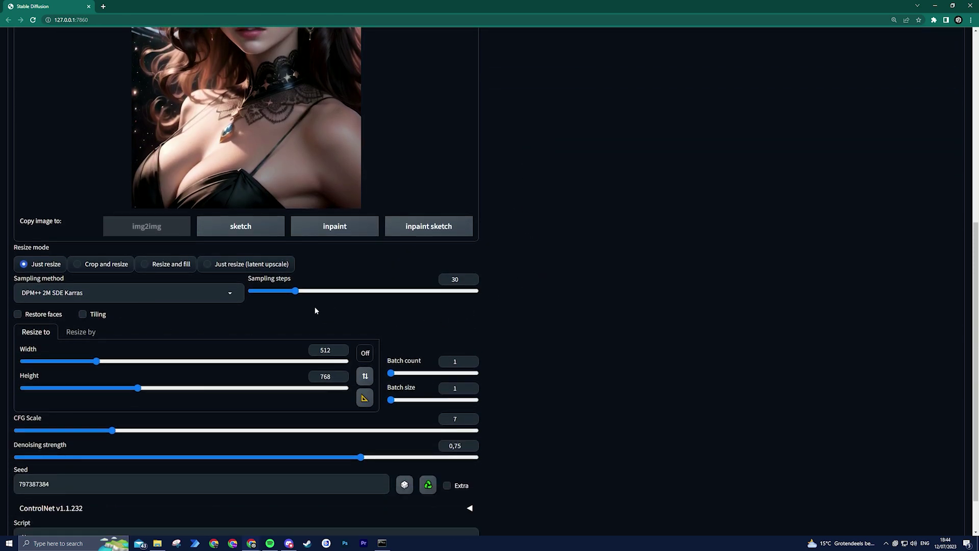
pyautogui.scroll(-1, 510, 306)
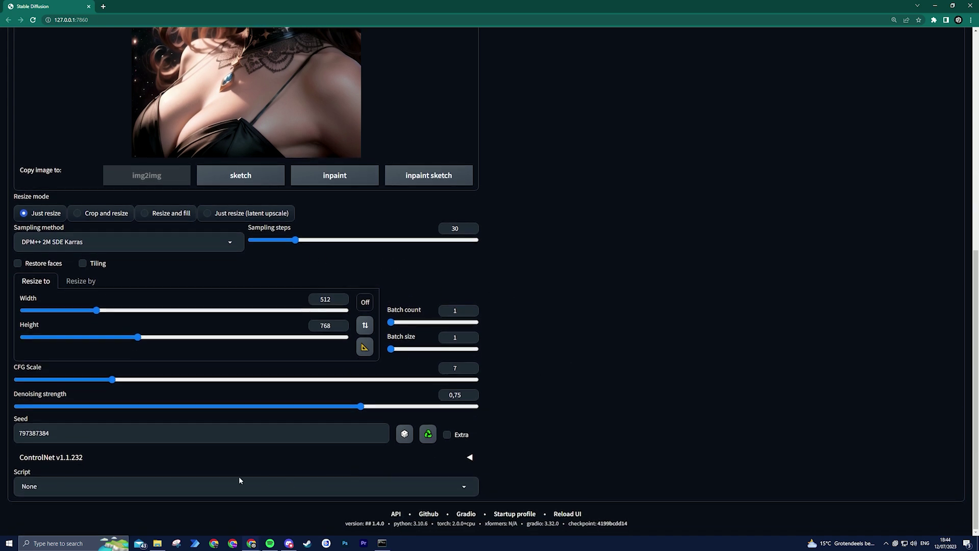
pyautogui.click(104, 485)
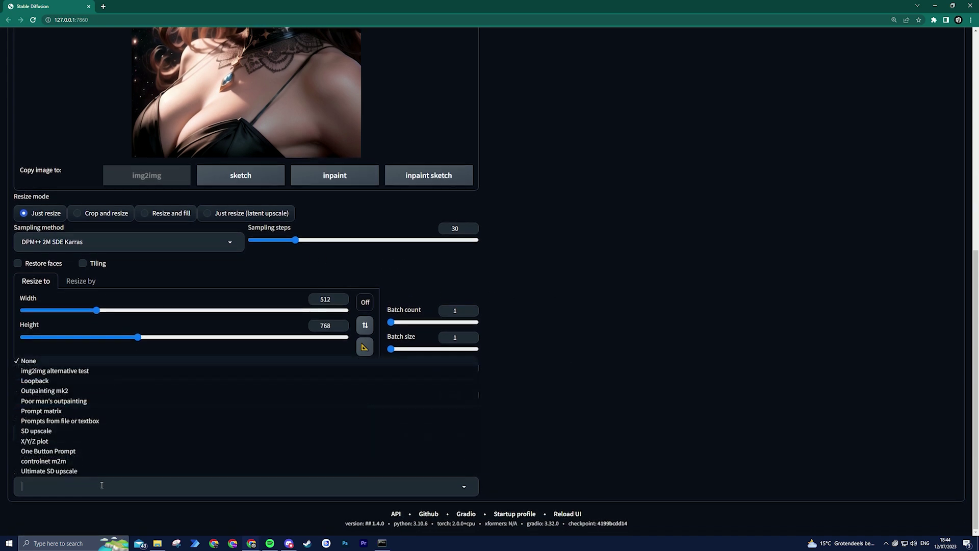
pyautogui.click(69, 472)
pyautogui.scroll(-3, 126, 464)
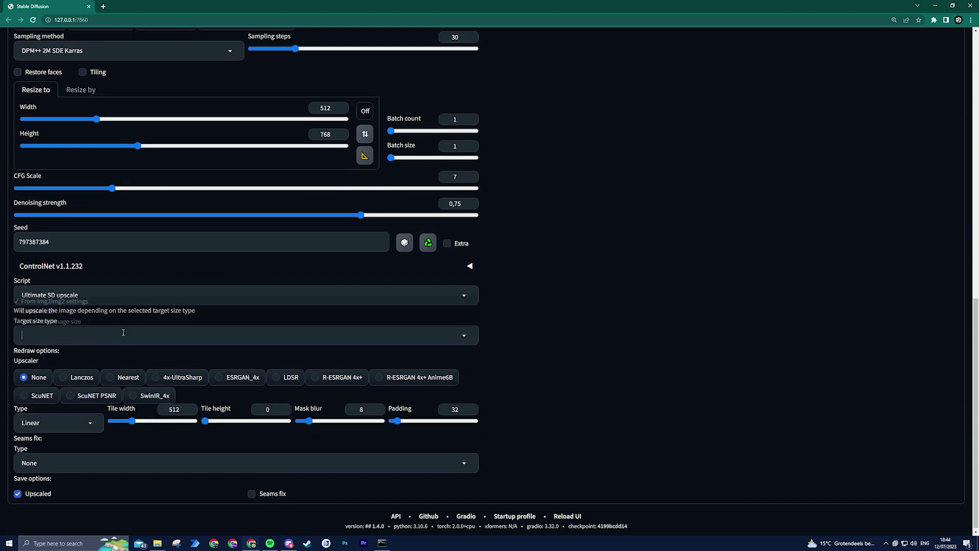
pyautogui.click(112, 371)
pyautogui.click(65, 319)
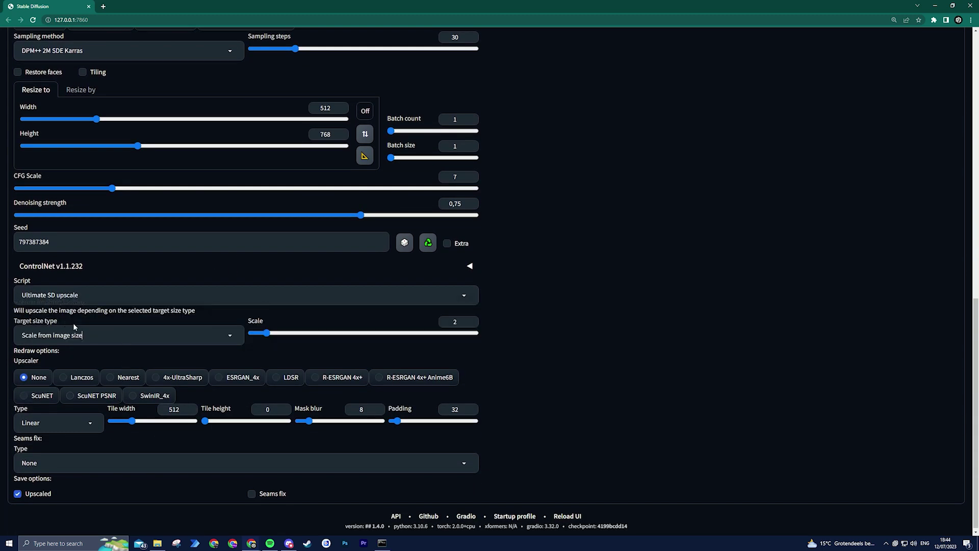
pyautogui.doubleClick(451, 321)
pyautogui.click(204, 366)
# Use the 4x-UltraSharp upscaler, save the seams fix image, and set denoising strength 0,2
pyautogui.click(157, 378)
pyautogui.click(252, 494)
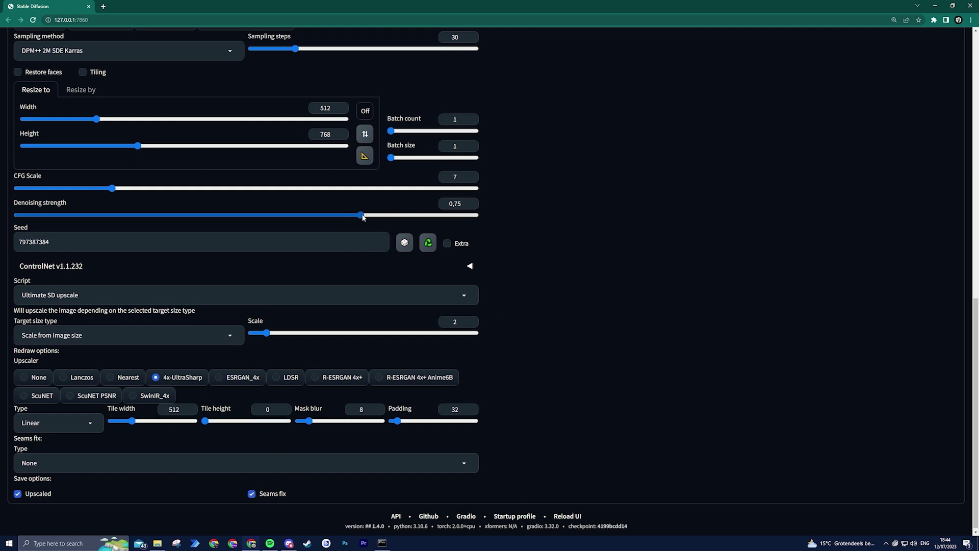
pyautogui.click(458, 204)
pyautogui.doubleClick(457, 205)
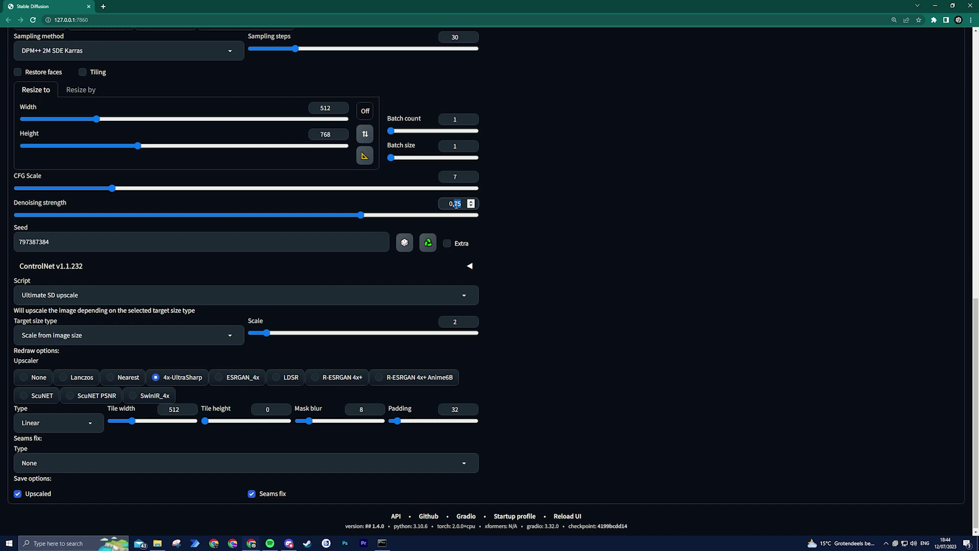
pyautogui.write('2')
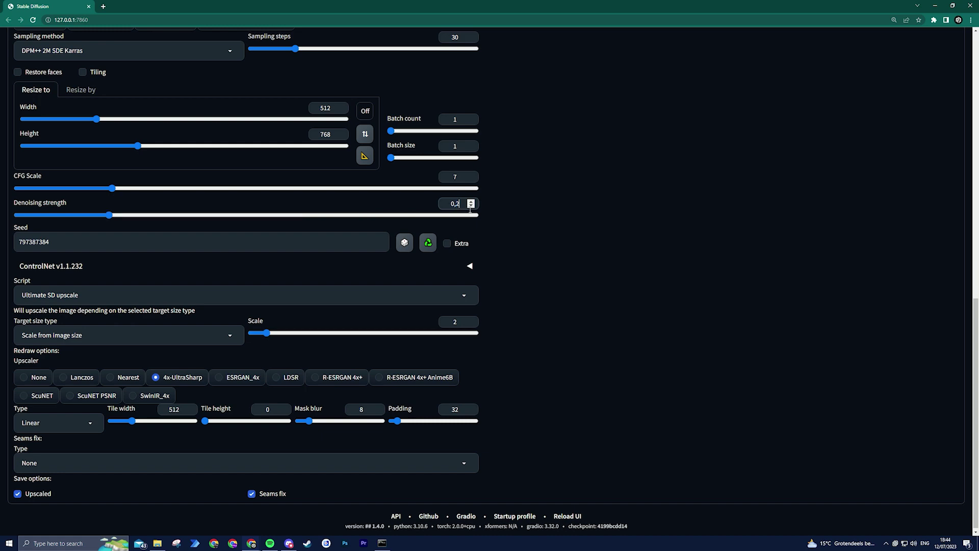
pyautogui.click(499, 244)
# Generate the 2x upscaled 1024x1536 portrait, checking the console log during generation
pyautogui.scroll(7, 486, 235)
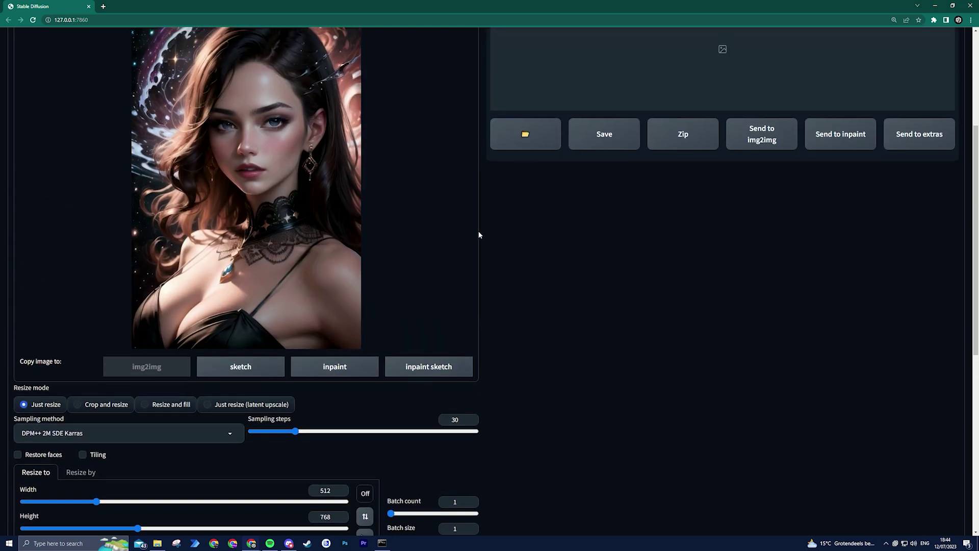
pyautogui.scroll(4, 478, 235)
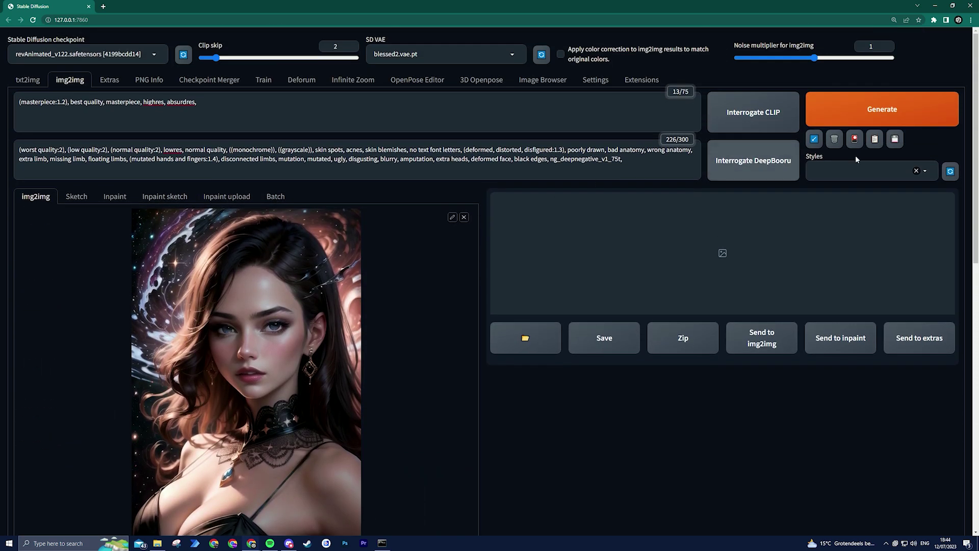
pyautogui.click(883, 115)
pyautogui.scroll(-1, 484, 361)
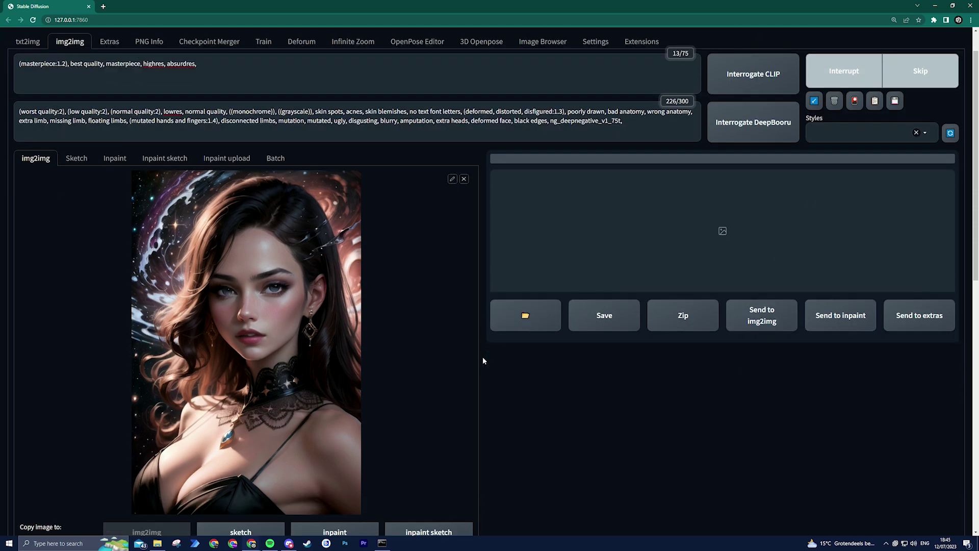
pyautogui.hotkey('alt', 'Tab')
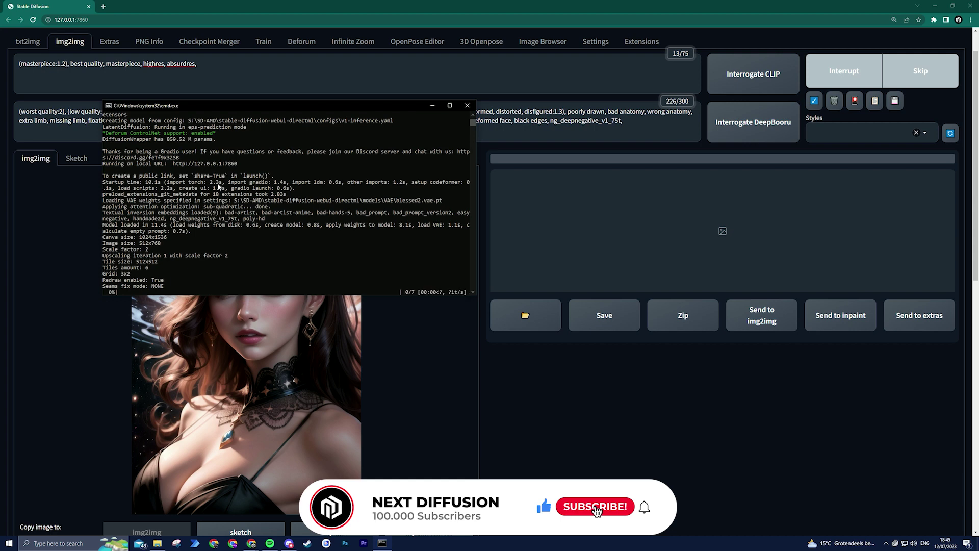
pyautogui.hotkey('alt', 'Tab')
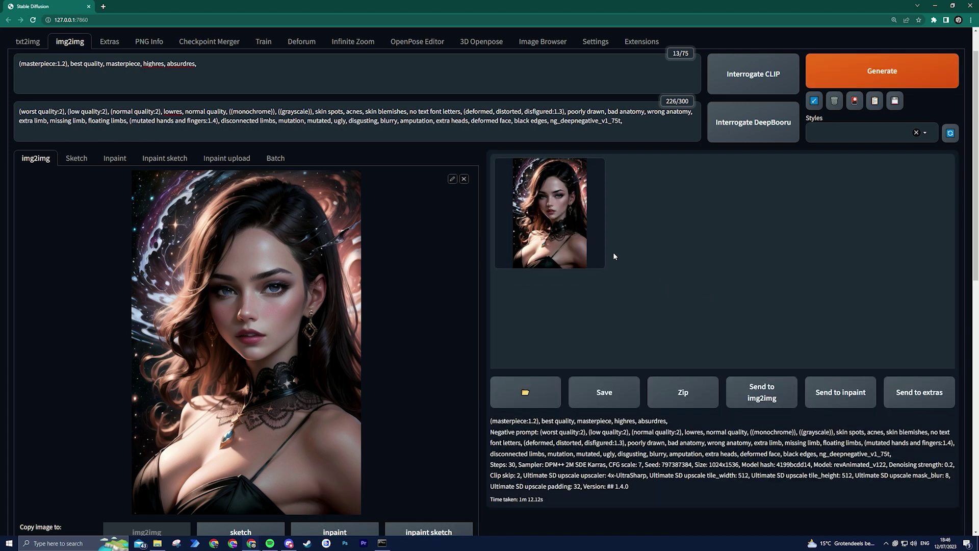
# View the upscaled portrait full-screen in the lightbox, then close it
pyautogui.click(554, 213)
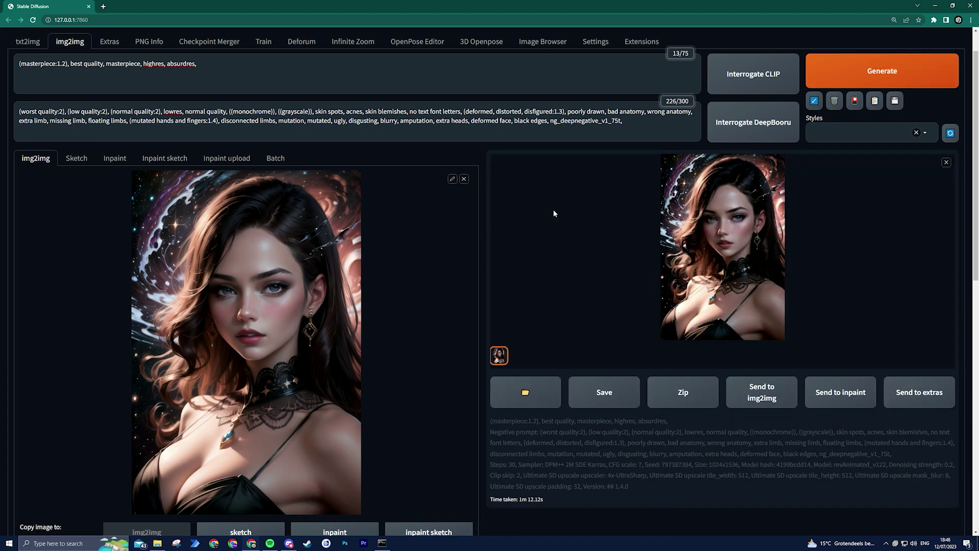
pyautogui.click(698, 236)
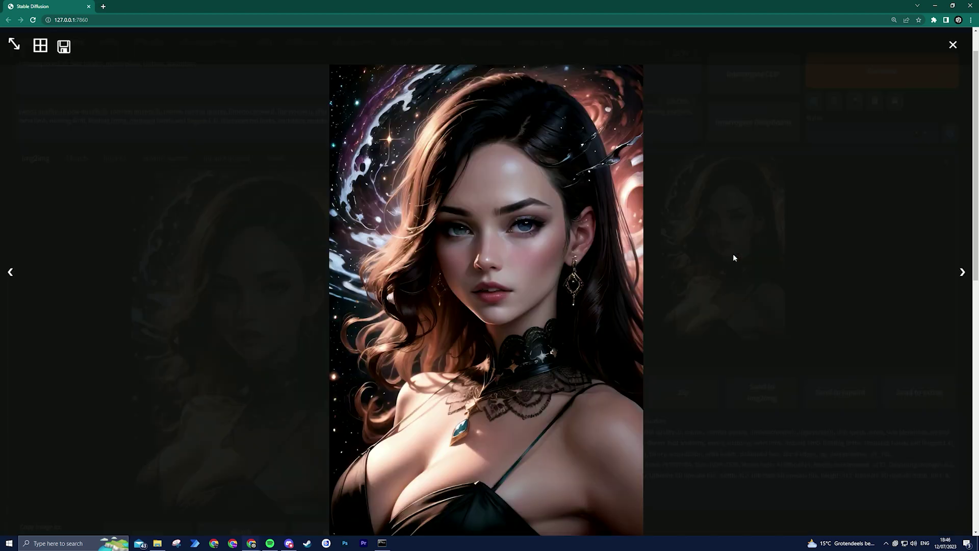
pyautogui.click(874, 253)
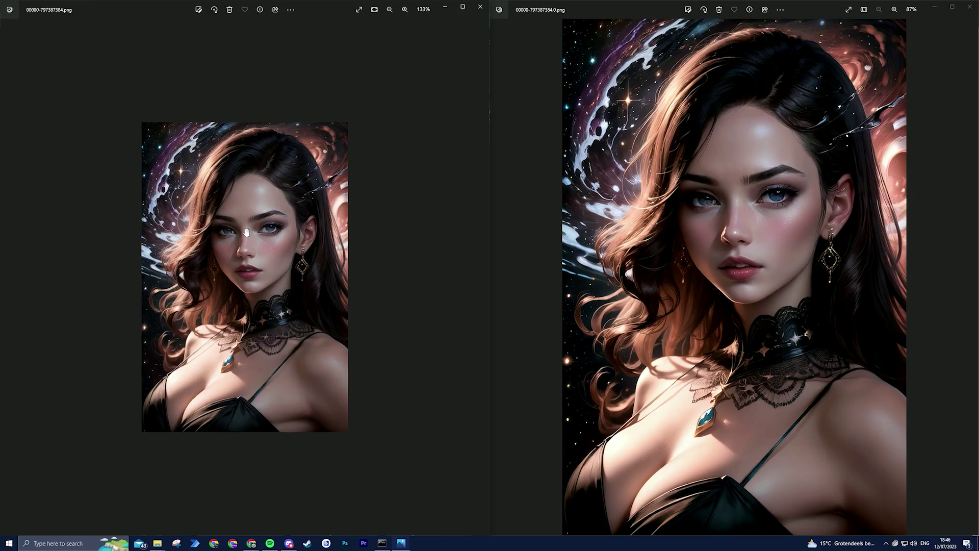
pyautogui.scroll(5, 320, 146)
# Zoom in on the portrait's eyes to compare detail between the original and upscaled images
pyautogui.scroll(6, 320, 146)
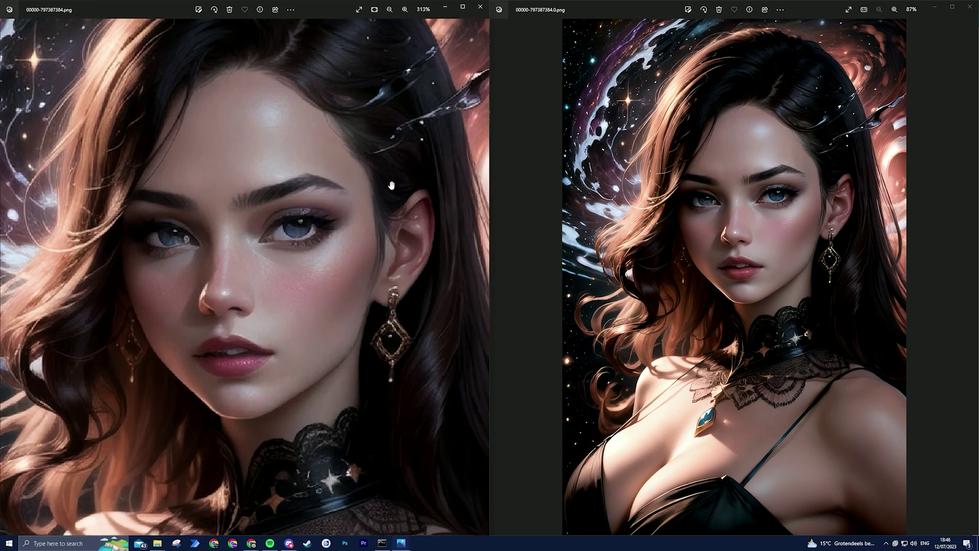
pyautogui.scroll(4, 797, 185)
pyautogui.scroll(3, 797, 185)
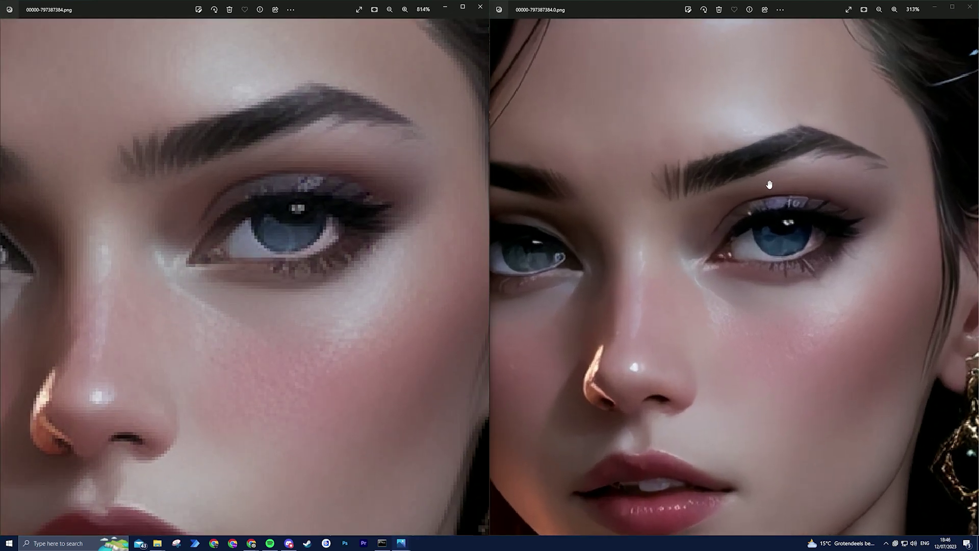
# Zoom back out until the whole portrait fits the window again
pyautogui.scroll(-4, 734, 236)
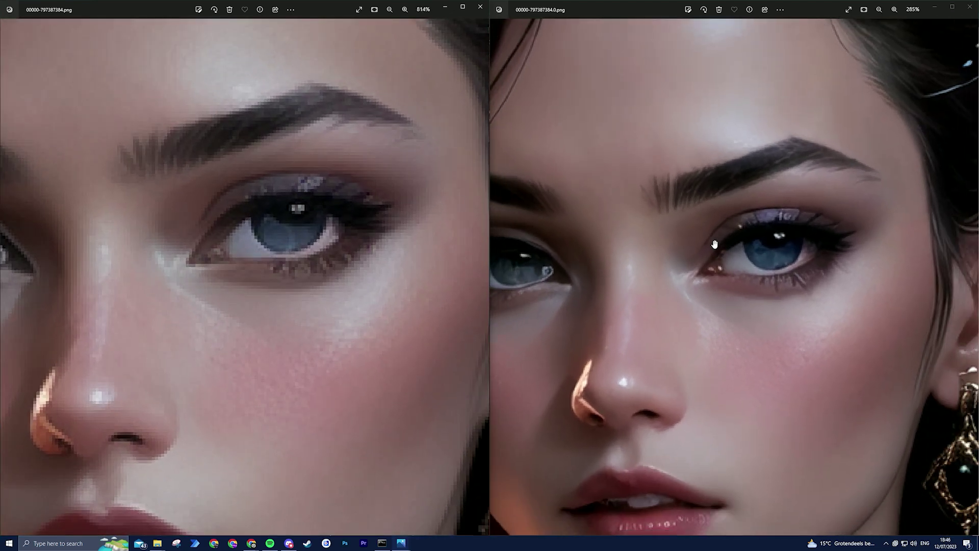
pyautogui.scroll(-6, 244, 245)
pyautogui.scroll(-3, 612, 252)
pyautogui.scroll(-2, 612, 253)
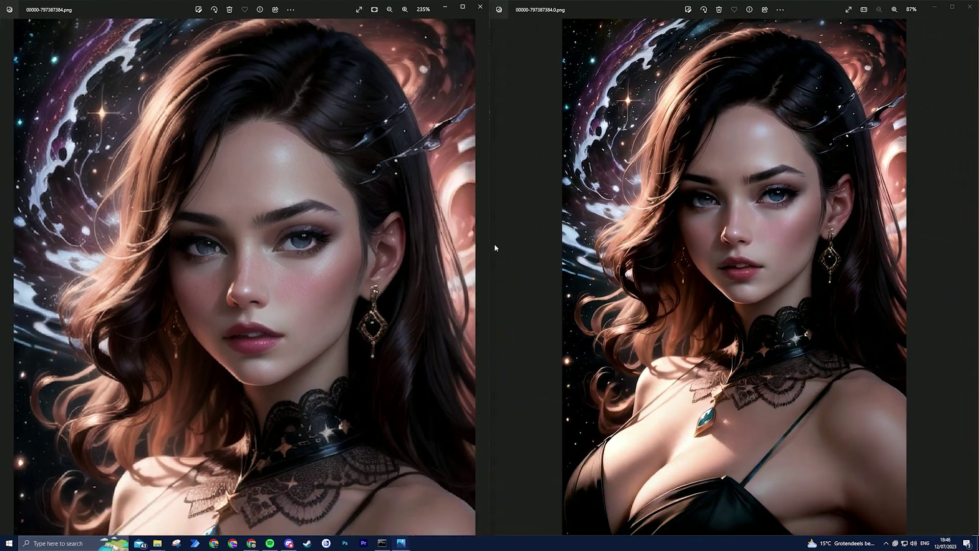
pyautogui.scroll(-3, 449, 245)
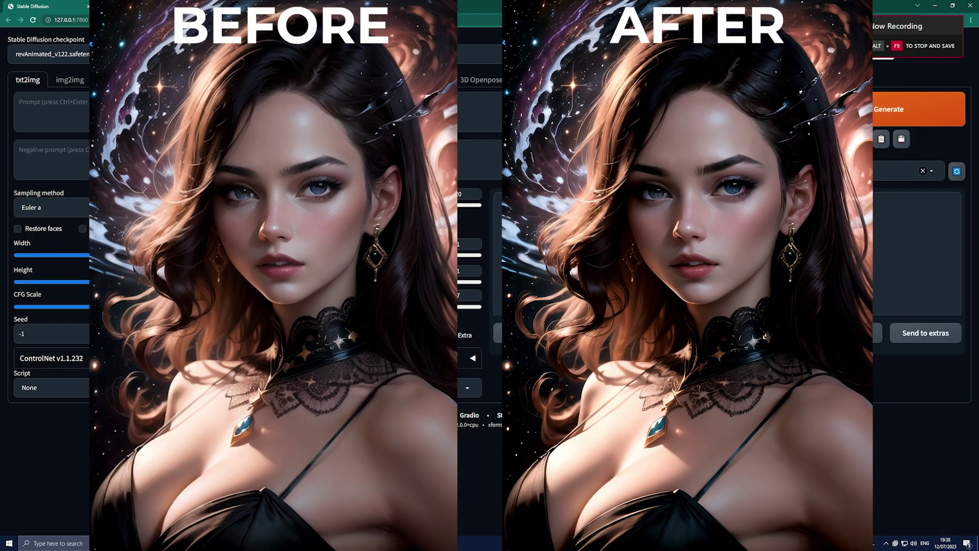